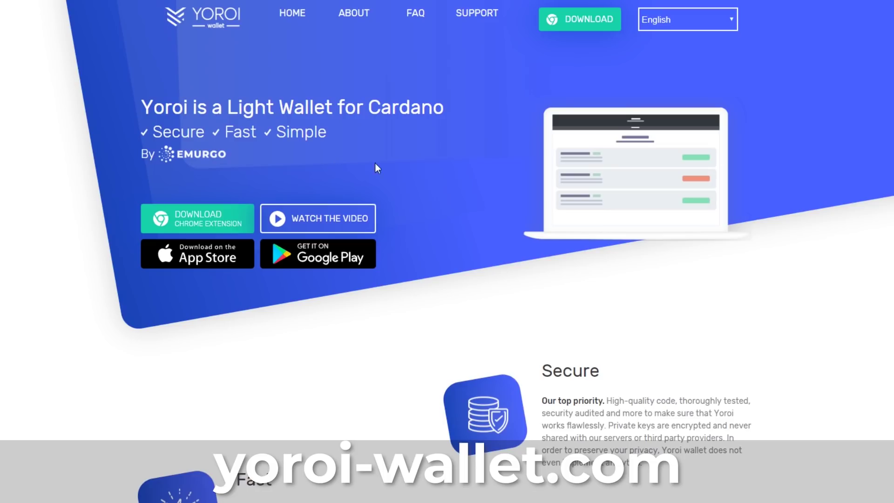
Install the Yoroi wallet extension in Chrome from its Web Store page.
click(586, 24)
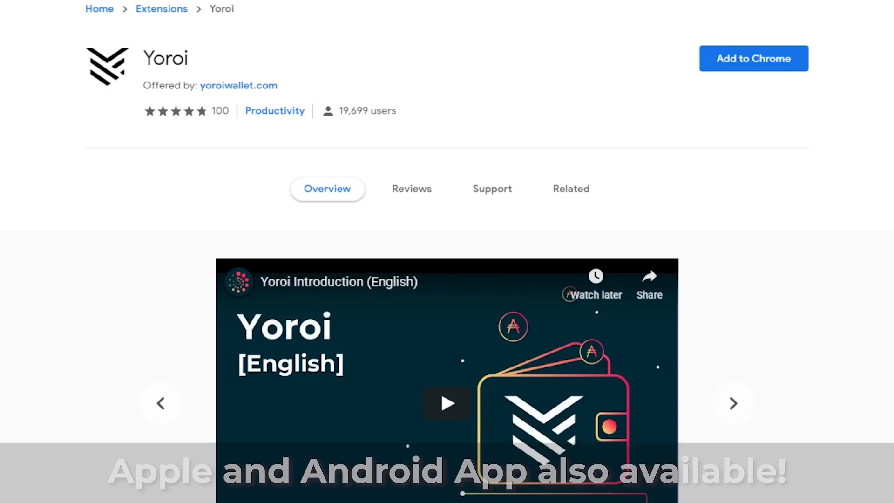
click(723, 61)
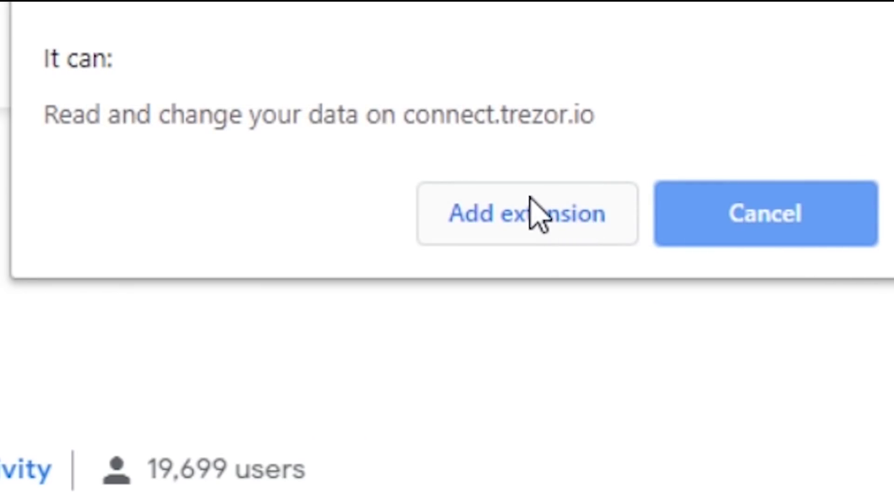
click(531, 204)
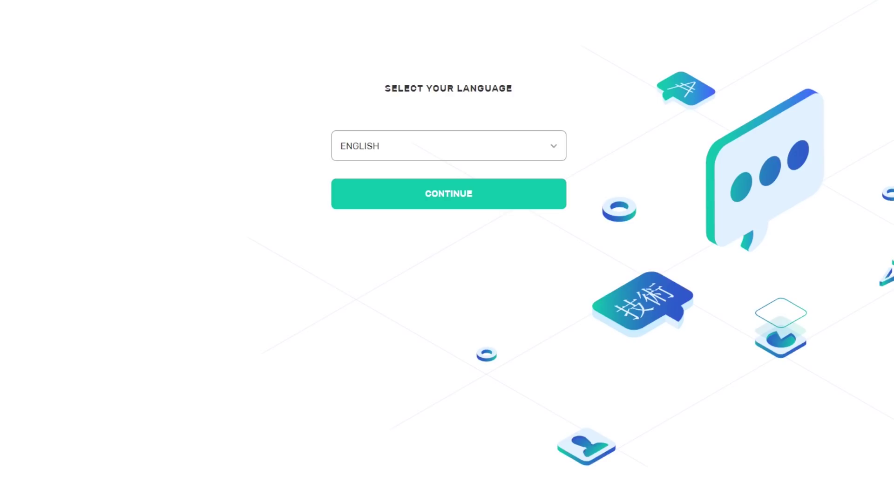
Keep English as Yoroi's language and continue to the Terms of Use.
click(457, 192)
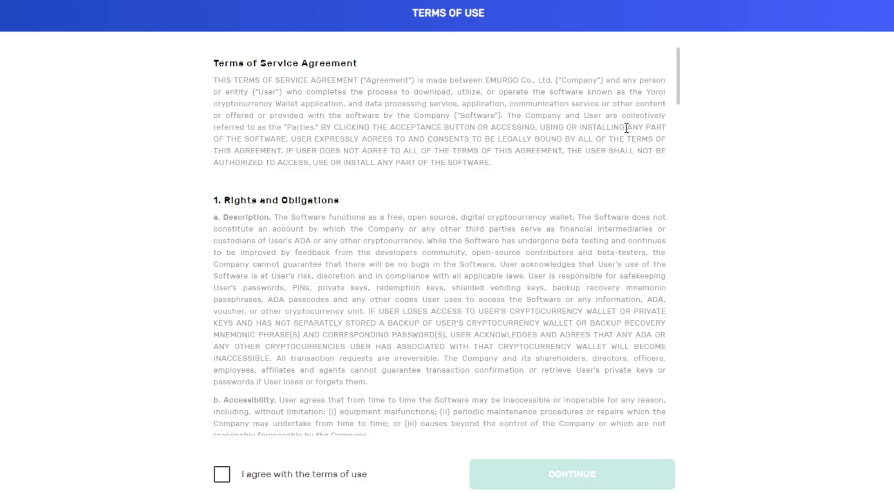
Read through and agree to Yoroi's terms of use, then proceed.
drag(680, 68, 665, 429)
click(270, 483)
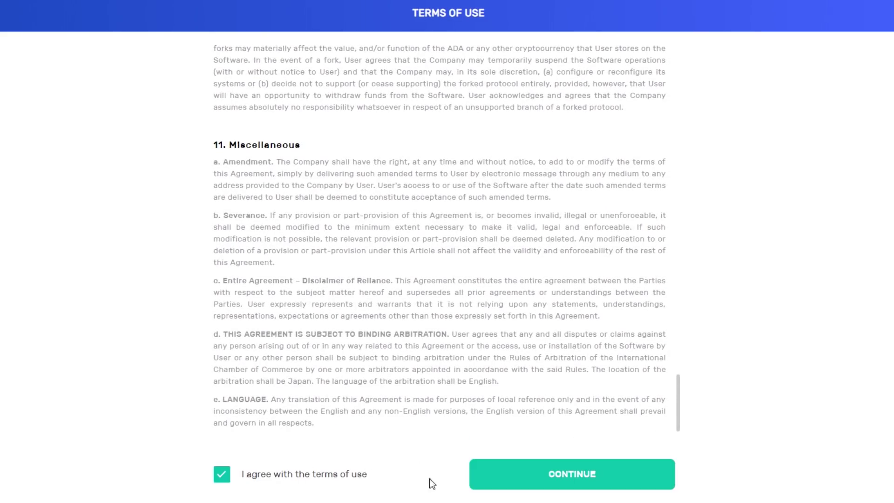
click(499, 480)
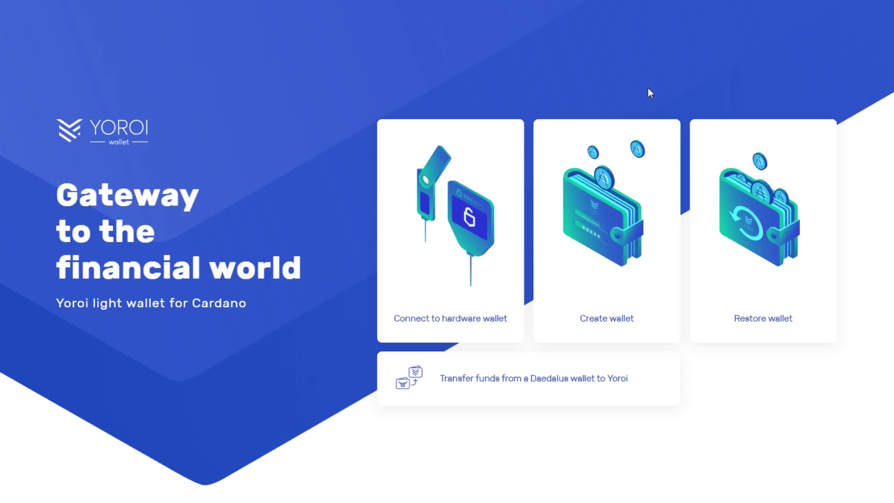
Create a personal wallet named ADAWALLET1 with a confirmed spending password.
click(626, 197)
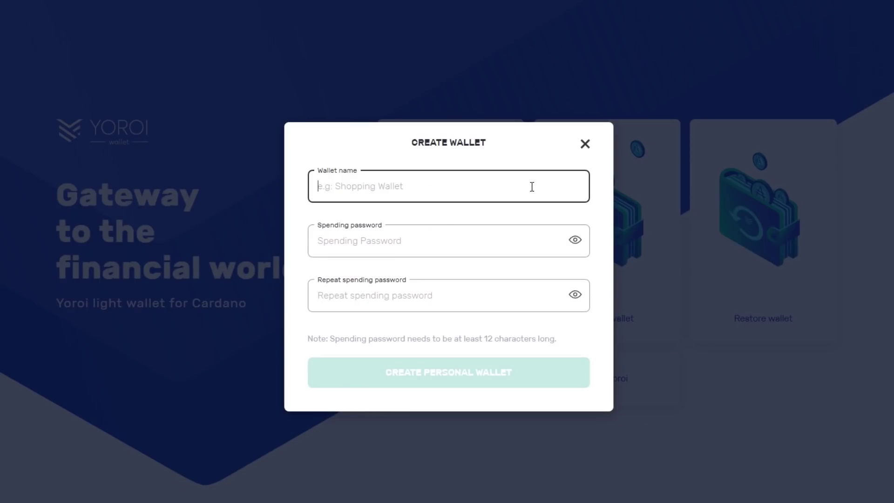
text(ADAWALLET1)
key(Tab)
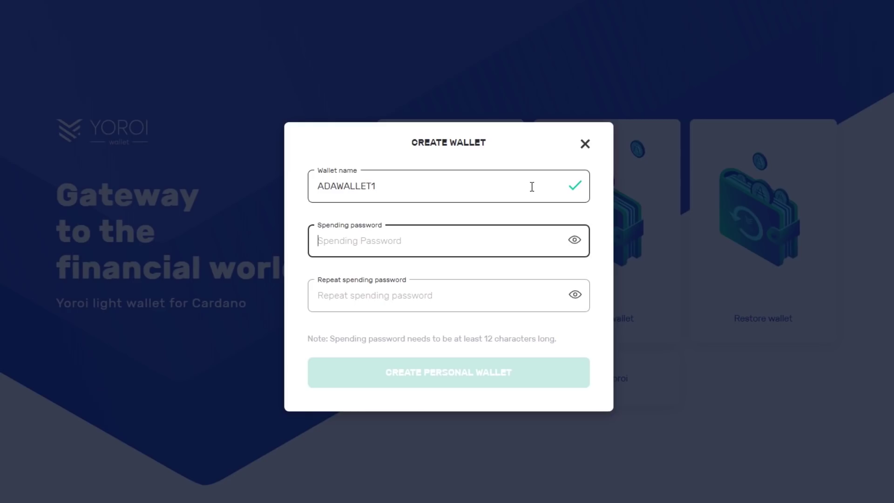
text(**************)
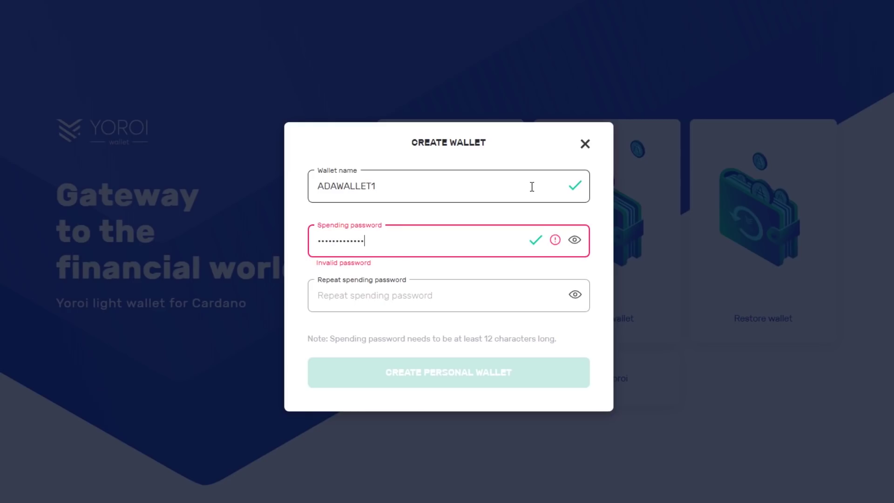
key(Tab)
text(**************)
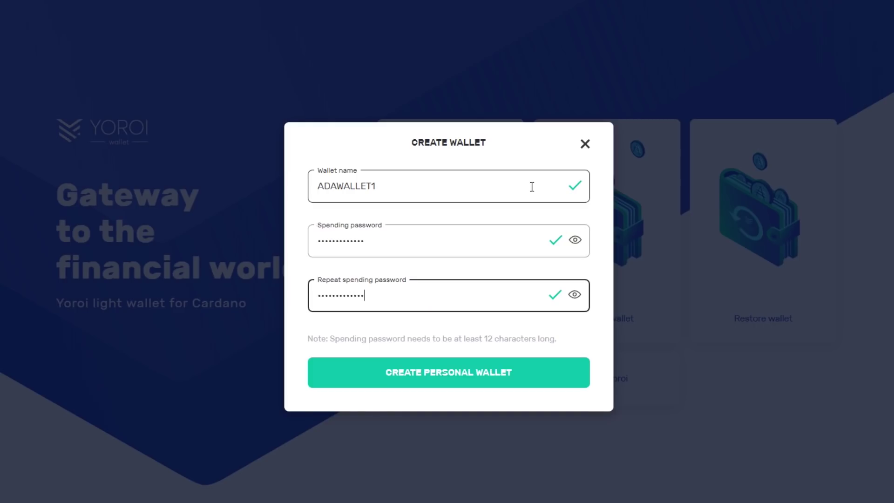
click(487, 374)
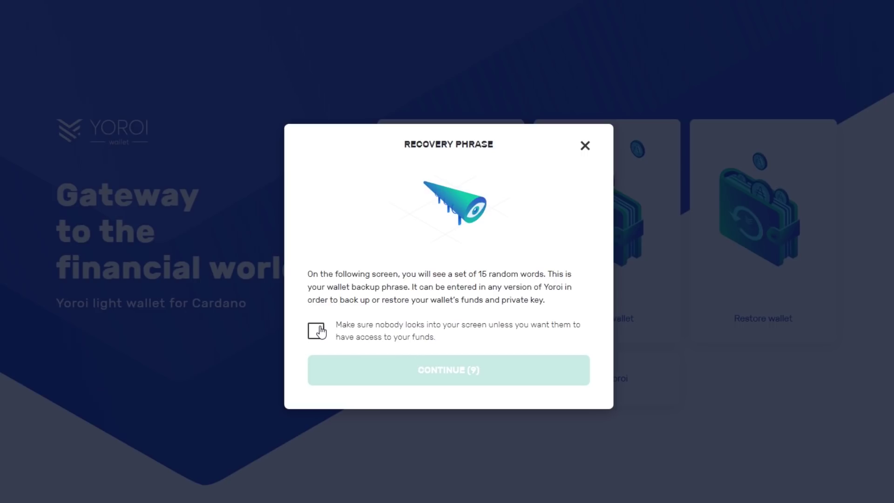
Acknowledge the nobody-watching-the-screen notice and reveal the 15-word recovery phrase.
click(319, 329)
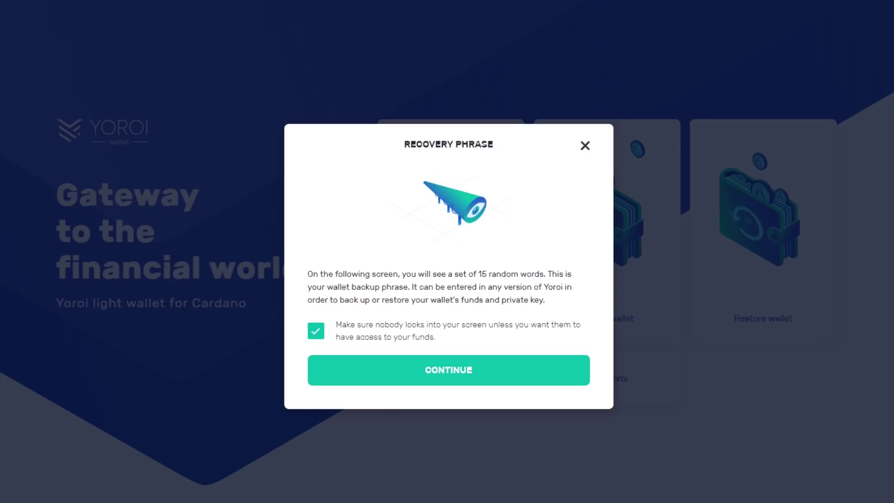
click(395, 369)
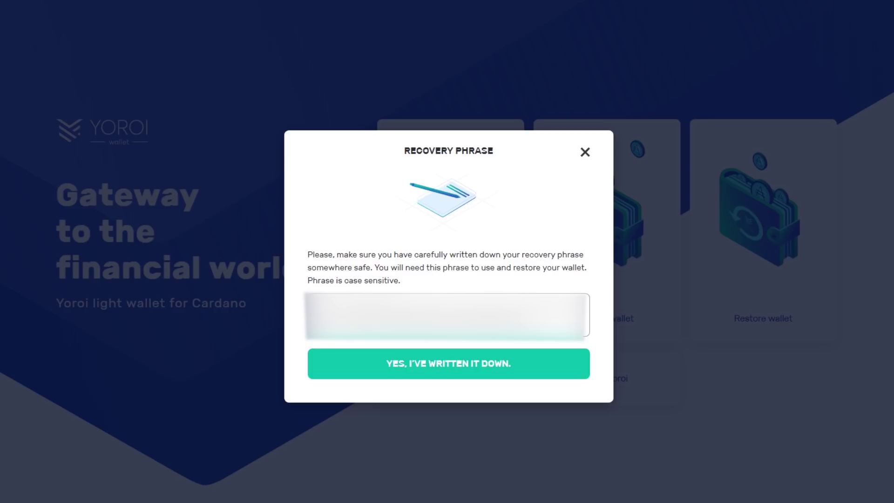
Confirm the phrase is written down and re-enter all 15 recovery words in order.
click(448, 352)
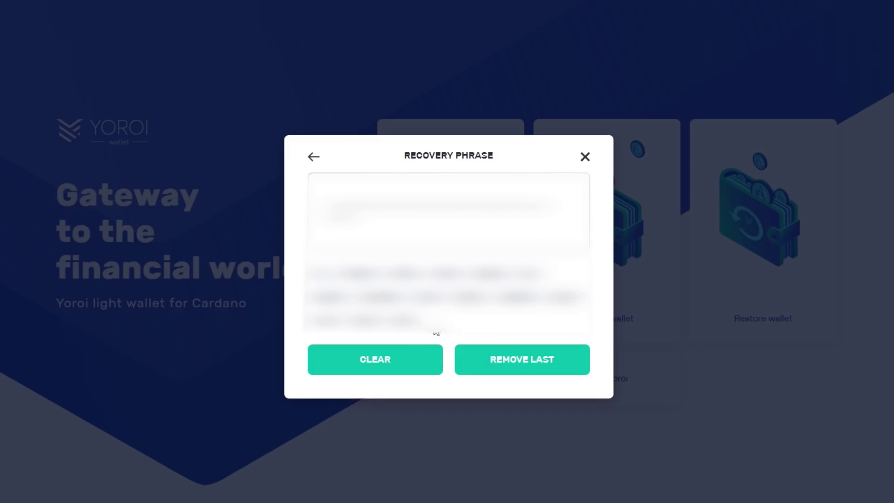
click(576, 304)
click(515, 305)
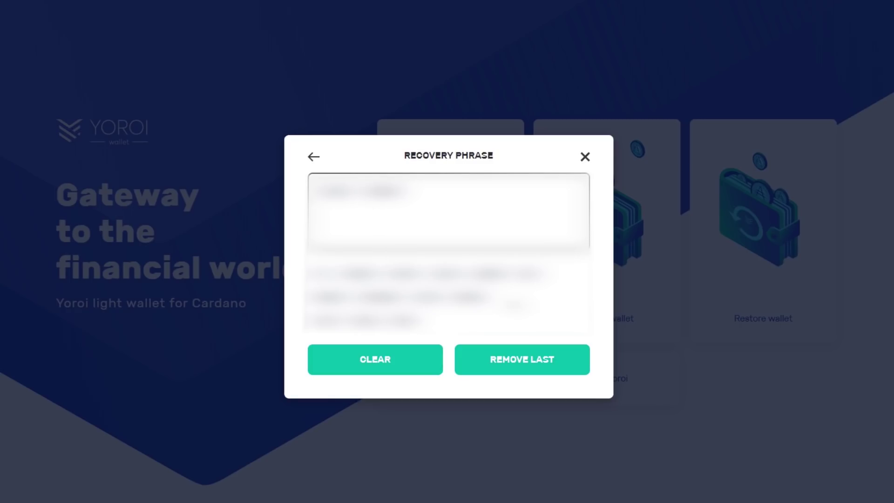
click(528, 274)
click(447, 274)
click(324, 273)
click(401, 320)
click(366, 322)
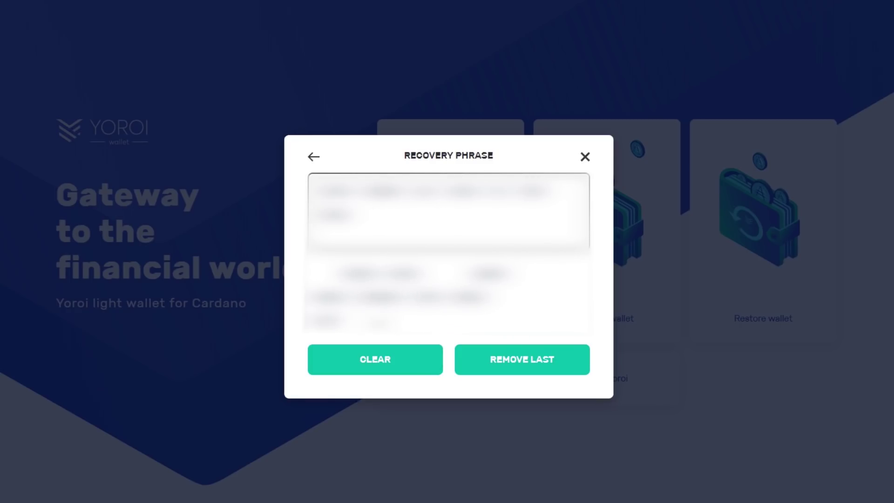
click(326, 321)
click(468, 297)
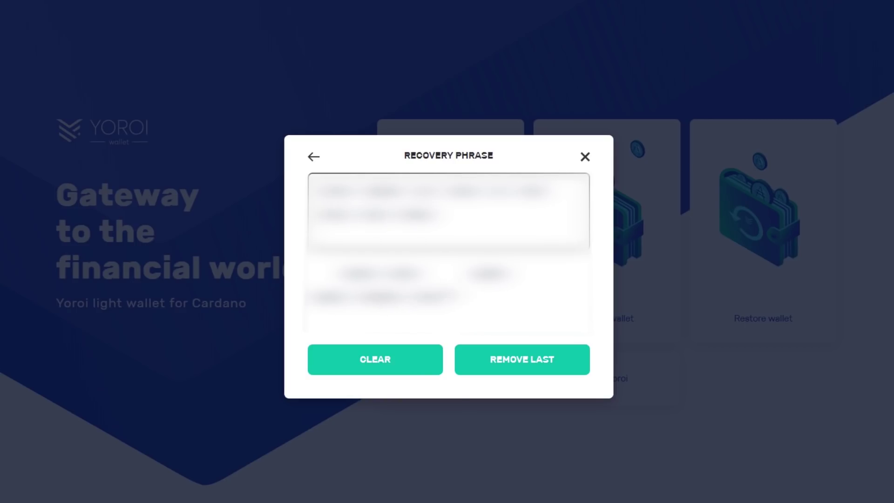
click(431, 296)
click(489, 273)
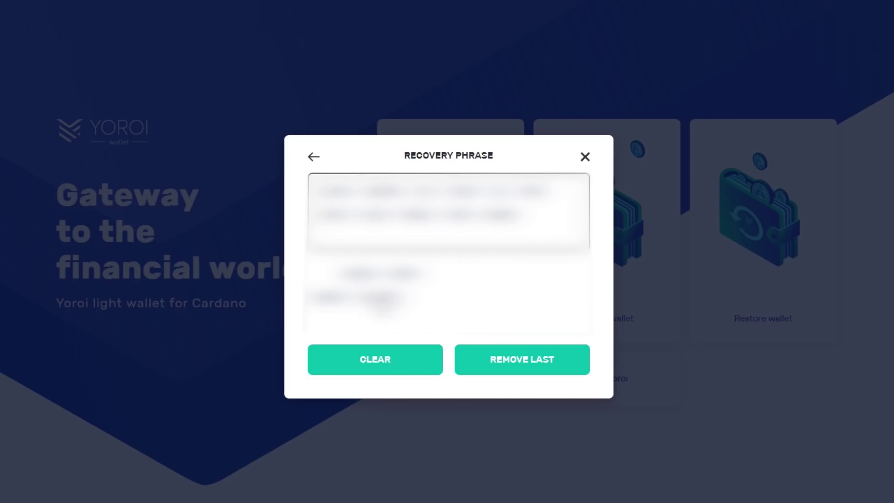
click(333, 297)
click(359, 278)
click(339, 302)
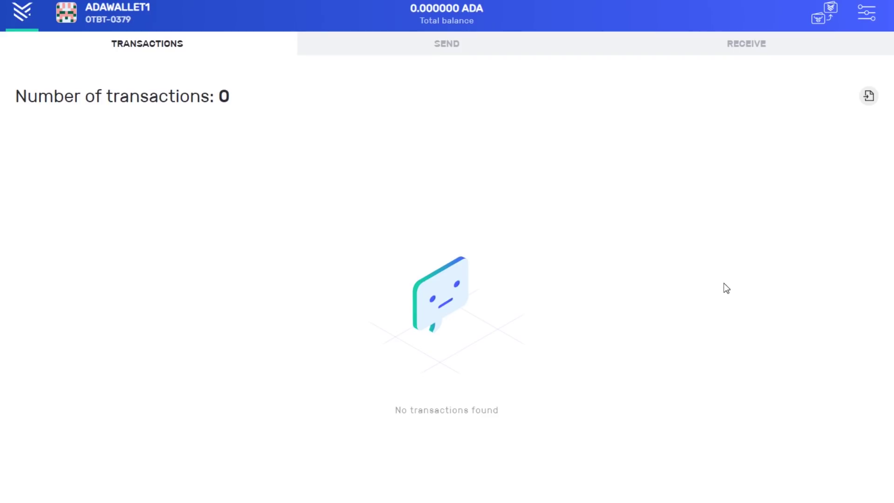
Show ADAWALLET1's receive address and QR code on the Receive page.
click(746, 47)
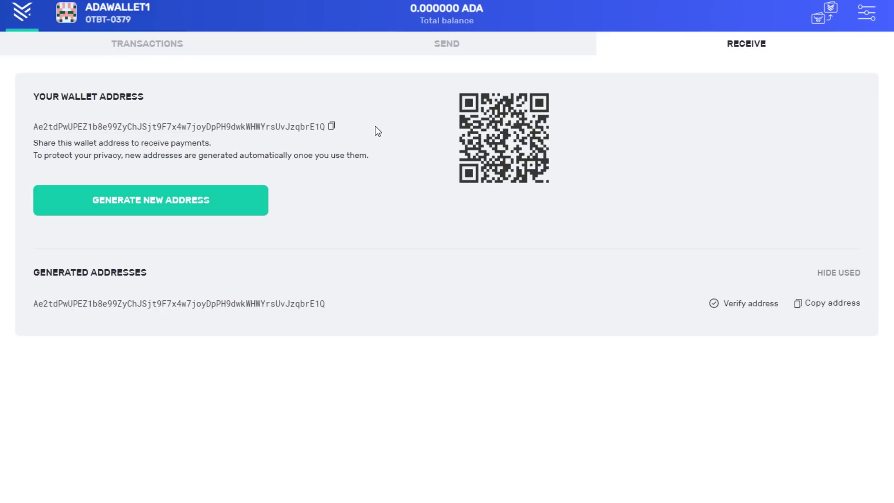
Copy ADAWALLET1's wallet address to the clipboard.
click(331, 128)
Withdraw 52 ADA to ADAWALLET1's pasted address and review the confirmation notice.
click(331, 128)
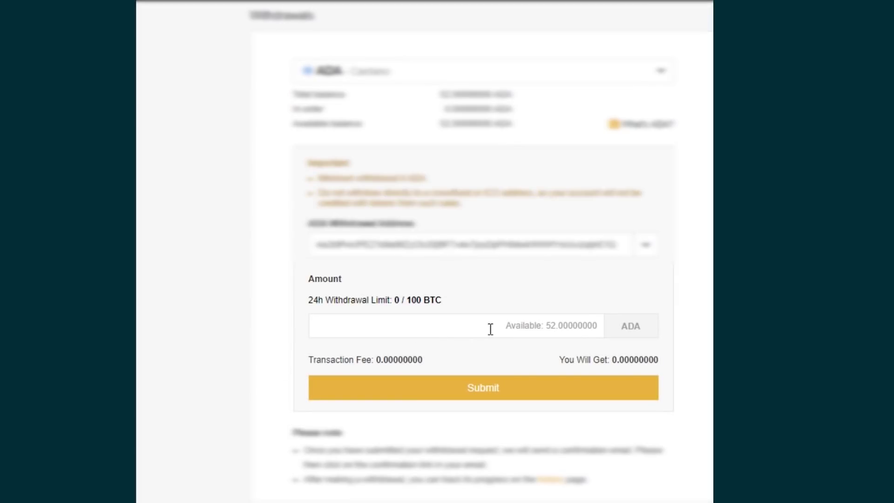
click(530, 328)
text(52)
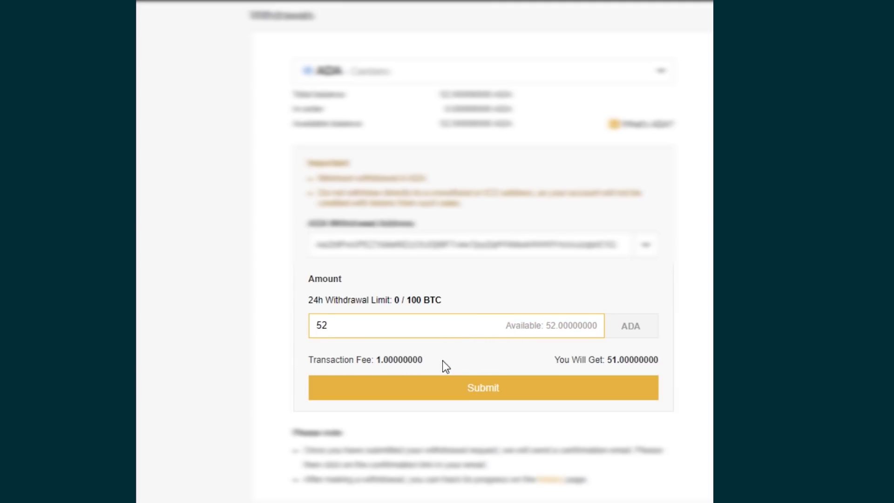
click(410, 395)
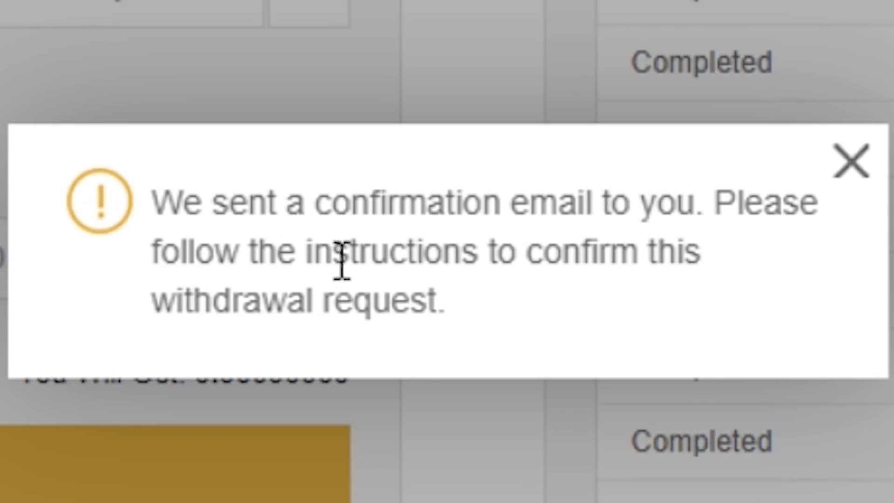
drag(543, 300, 124, 175)
click(526, 322)
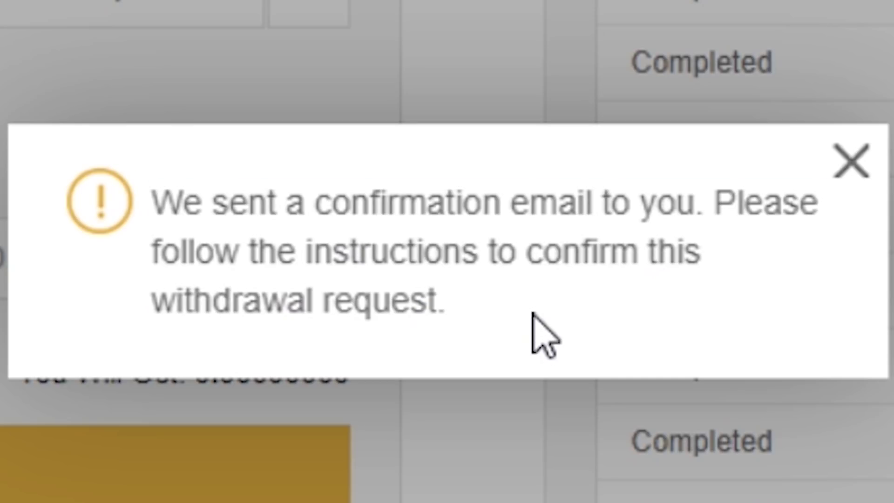